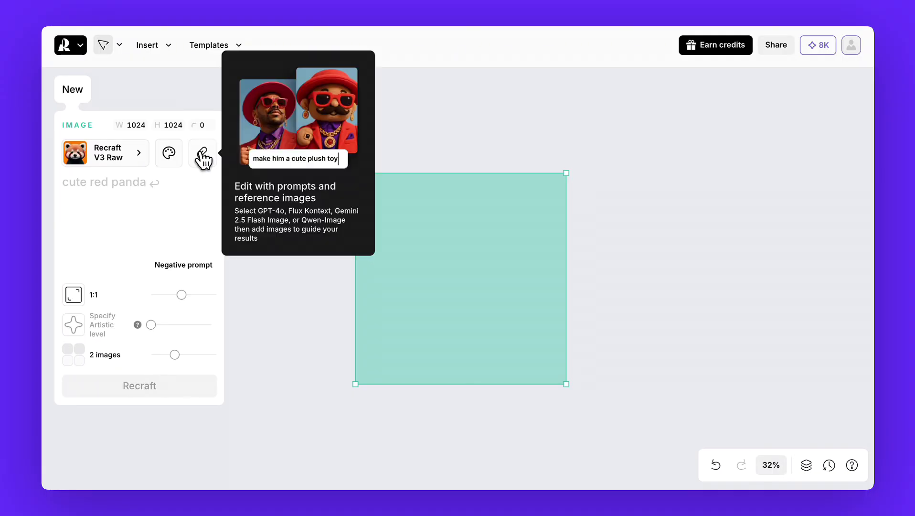
Step: Clear the canvas to a blank 'Copy of Untitled' showing the Create New options
click(202, 154)
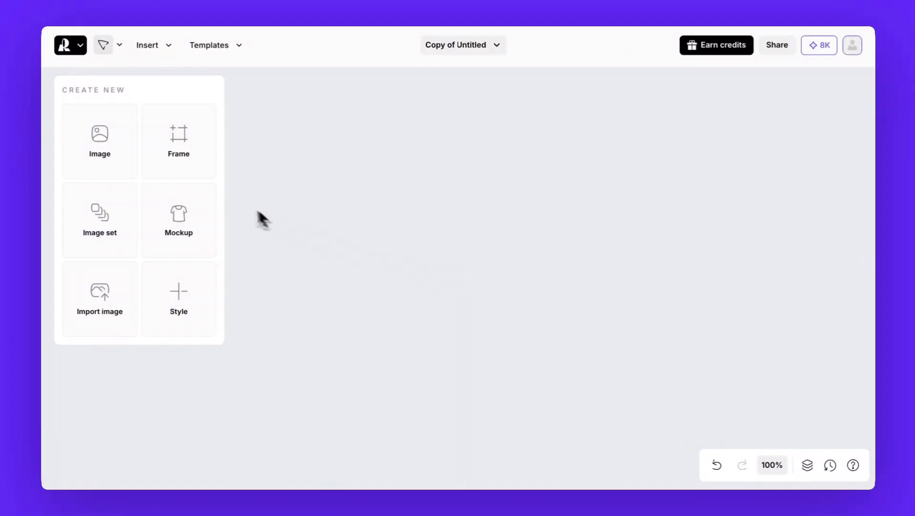
Step: Add a 1024×1024 image frame and bring up the prompt-based editing model list
click(104, 139)
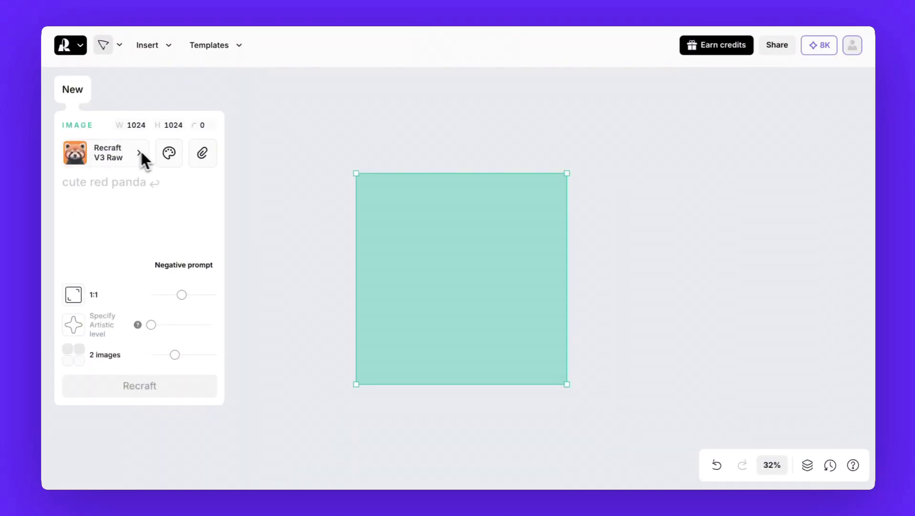
click(204, 154)
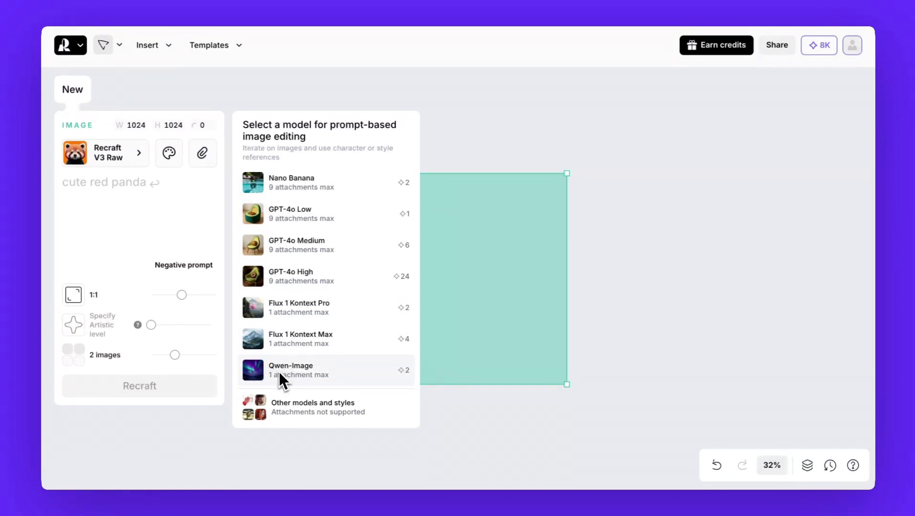
Step: Filter the models and styles browser to External models such as Nano Banana, GPT-4o, Imagen, Flux
click(257, 415)
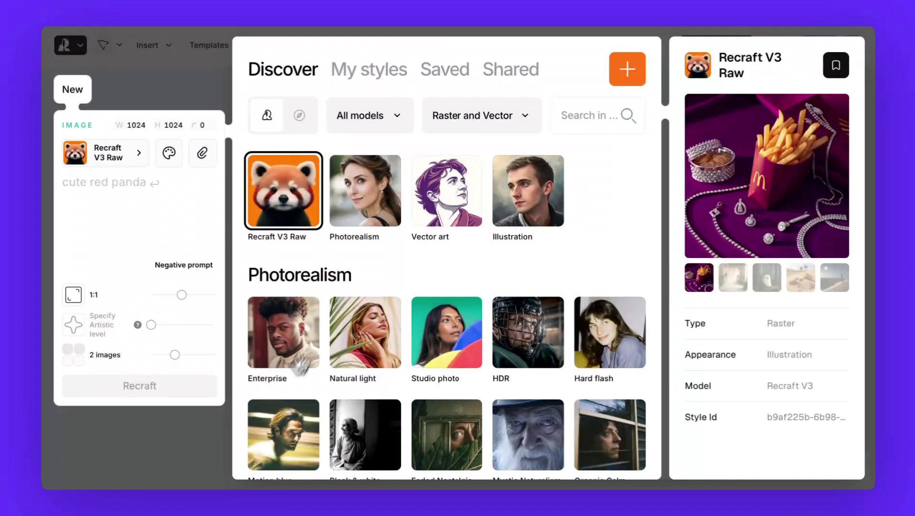
click(375, 123)
click(362, 281)
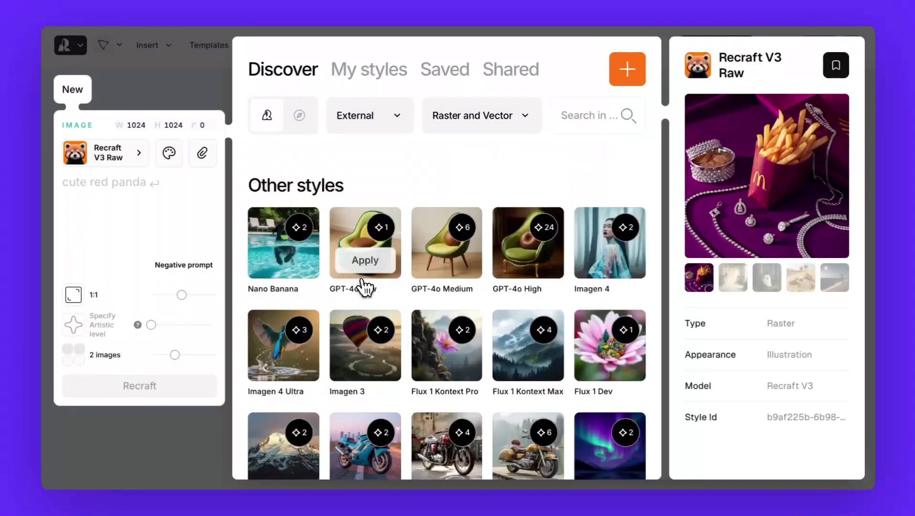
mouse_move(303, 277)
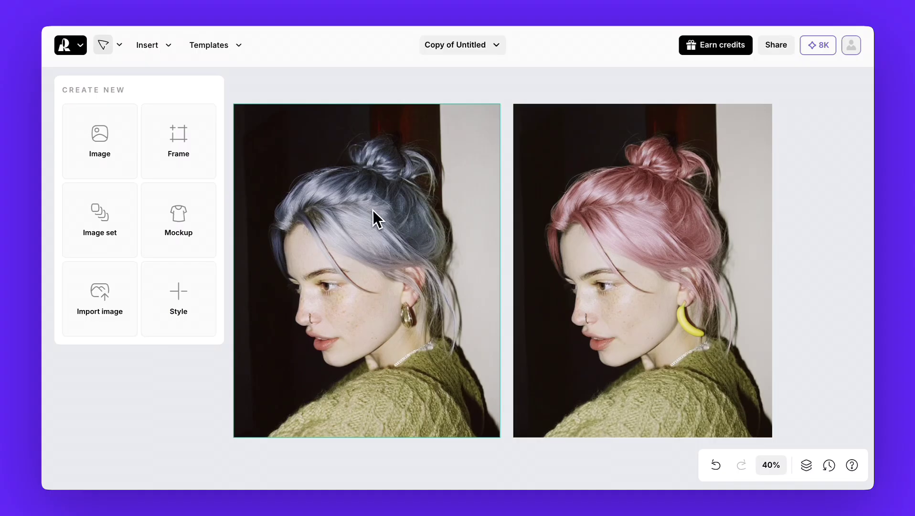
Step: Import Image.png, the original grey-haired portrait, onto the canvas
click(598, 229)
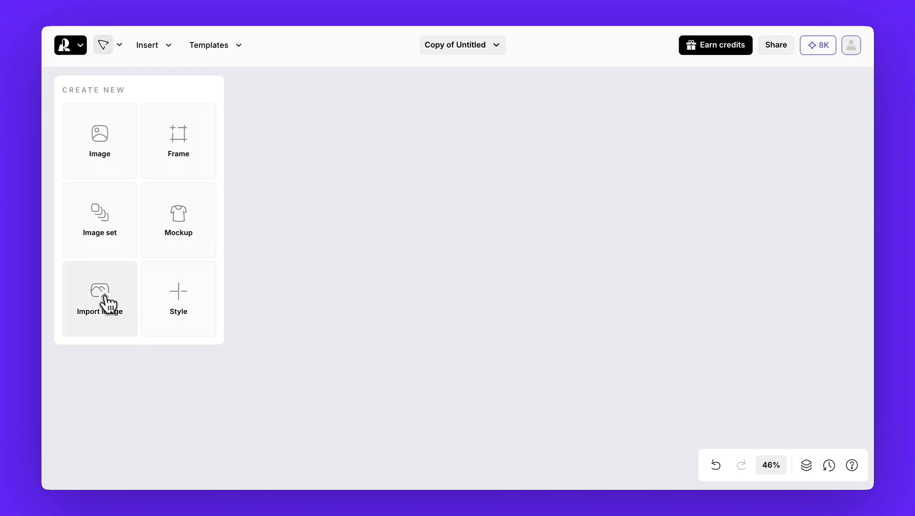
click(108, 303)
click(330, 208)
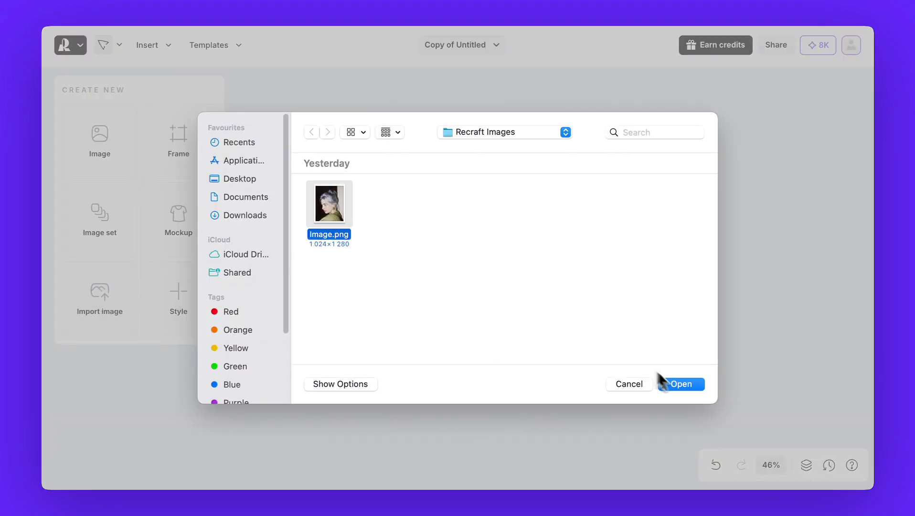
click(678, 384)
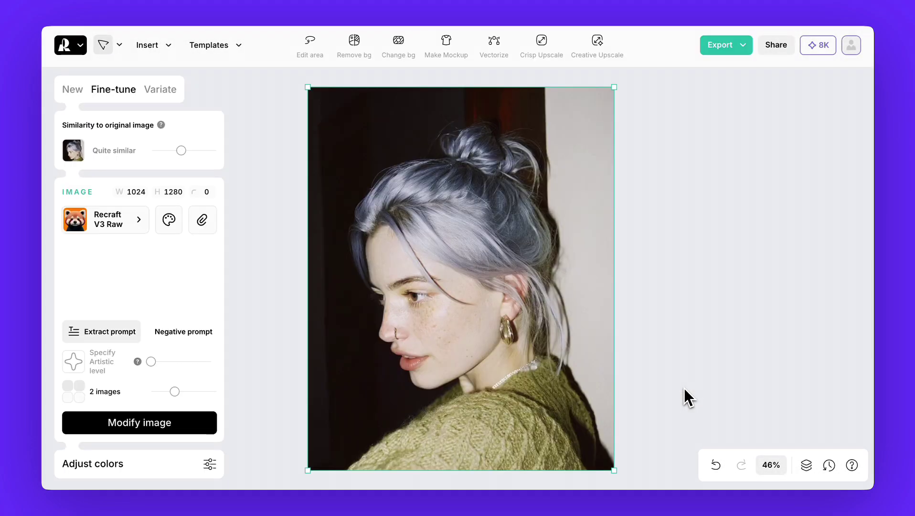
Step: Edit the portrait with Nano Banana: 'Change her hair to pink and turn her earrings into bananas'
click(202, 225)
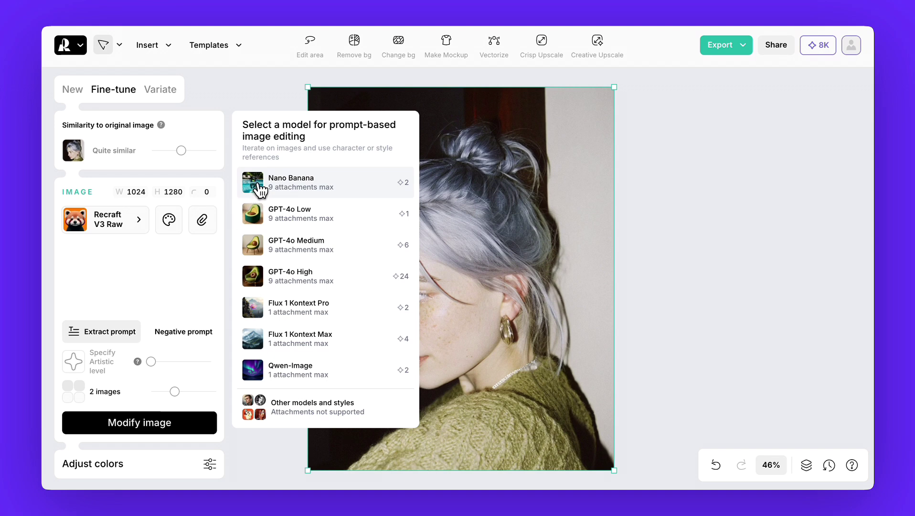
click(261, 190)
click(122, 190)
text(Chan)
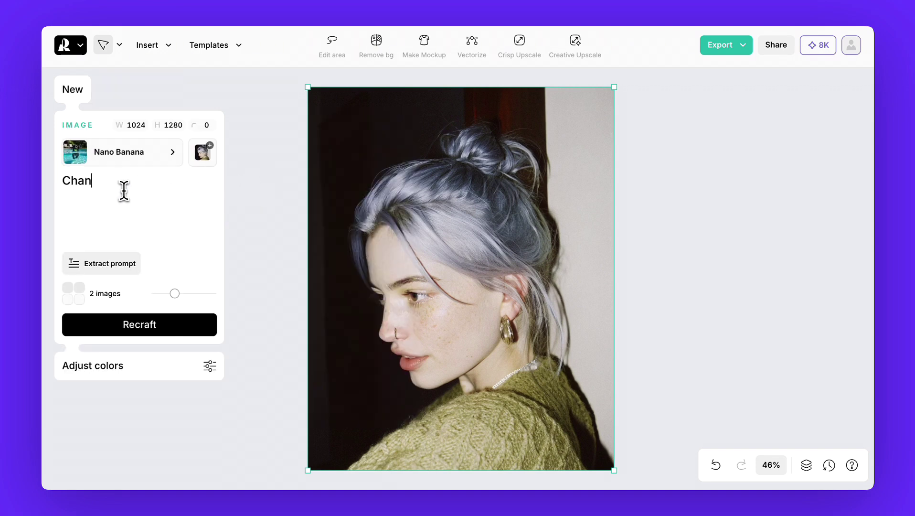
text(ge her hair to pink and turn her earnings into bananas.)
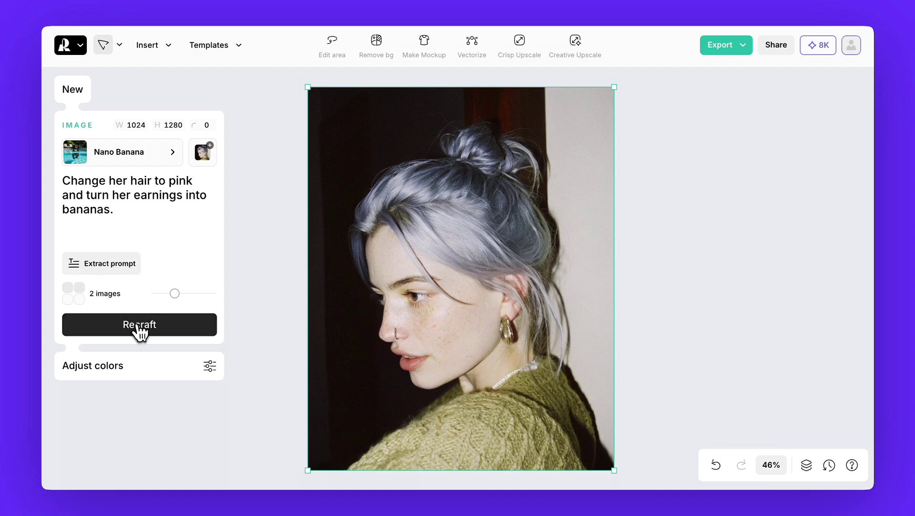
click(138, 328)
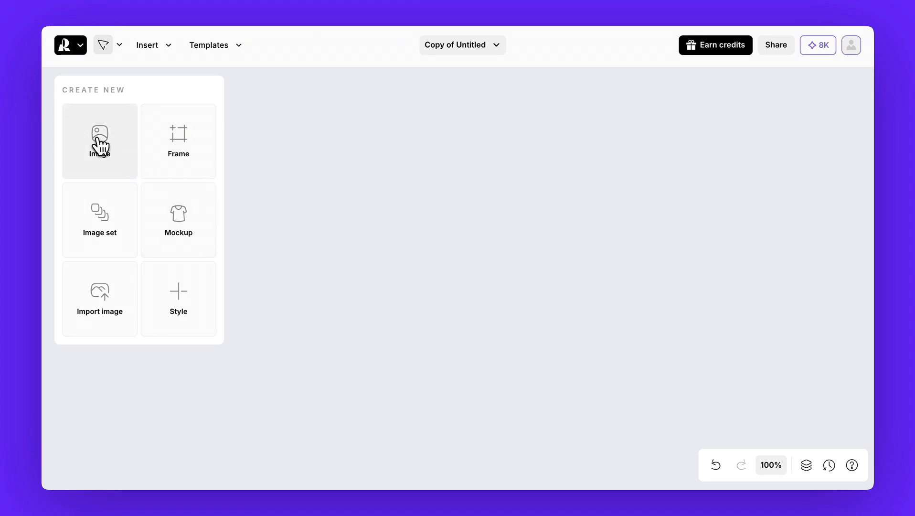
Step: Generate a pink faux fur texture image from the pasted prompt and export its fourth variant
click(97, 139)
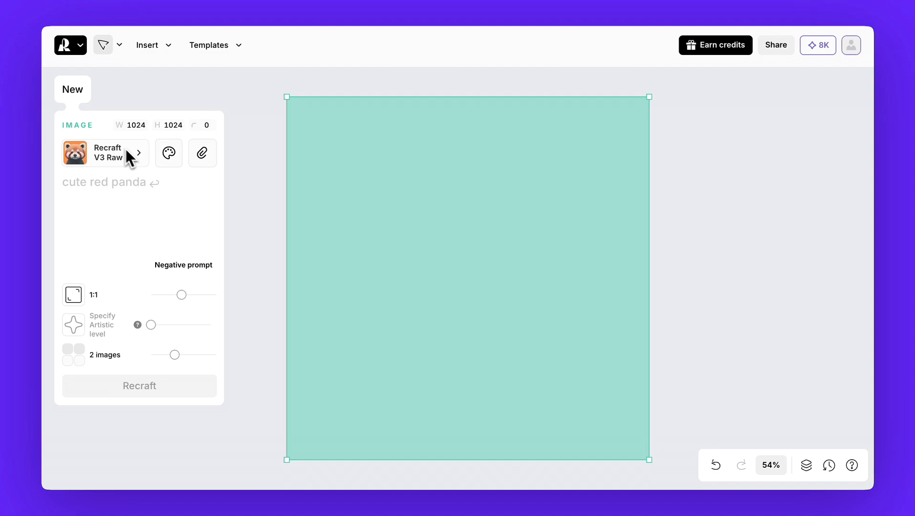
click(67, 188)
text(Close-up of fluffy pink faux fur texture, evenly spread fibers, soft and voluminous strands pointing in different directions, no folds, no fabric draping, uniform surface, highly detailed, macro photography style.)
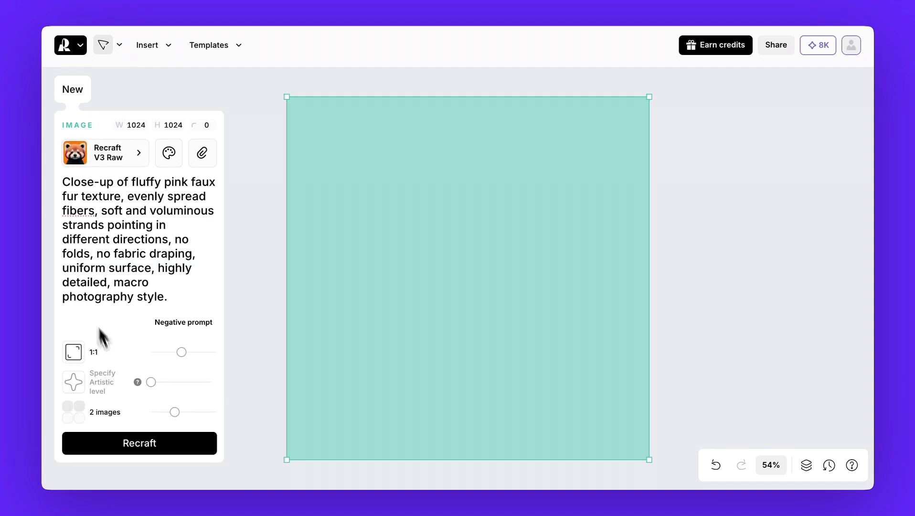
click(144, 444)
click(546, 462)
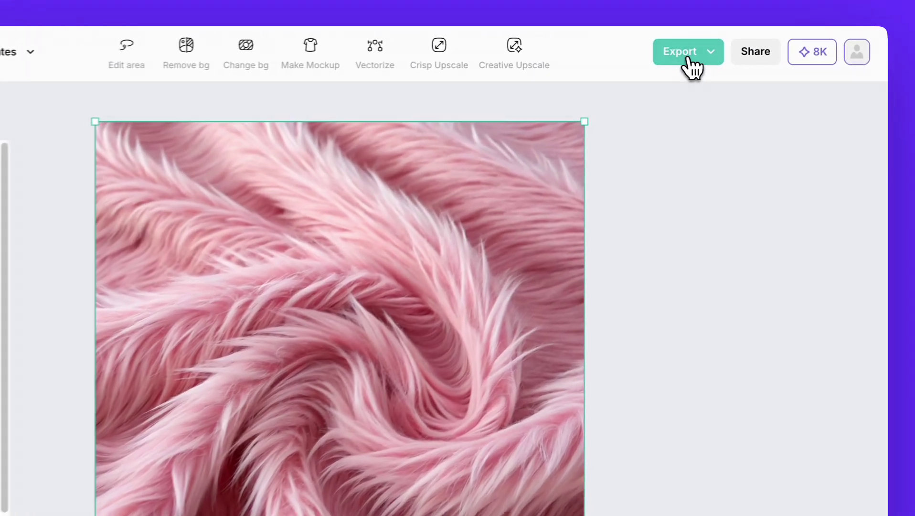
click(725, 47)
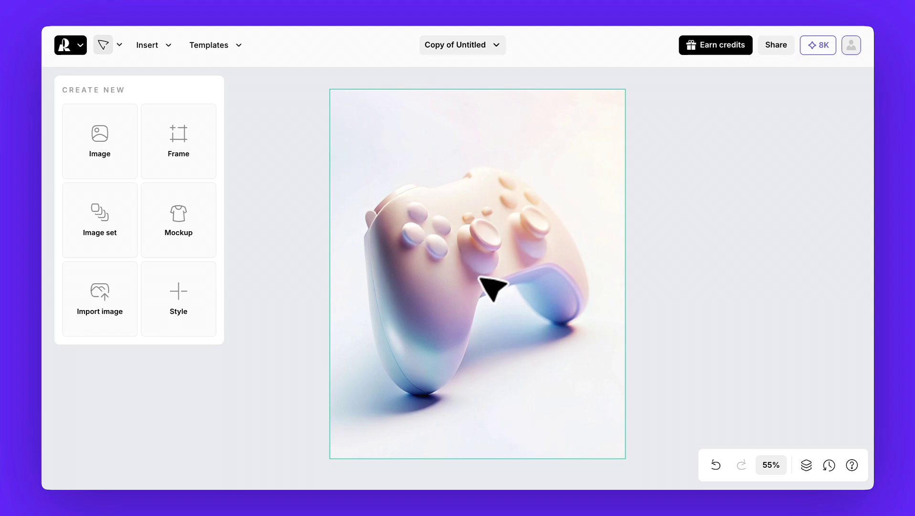
Step: Select the controller, choose Nano Banana, and attach Texture.png as a reference image
click(490, 293)
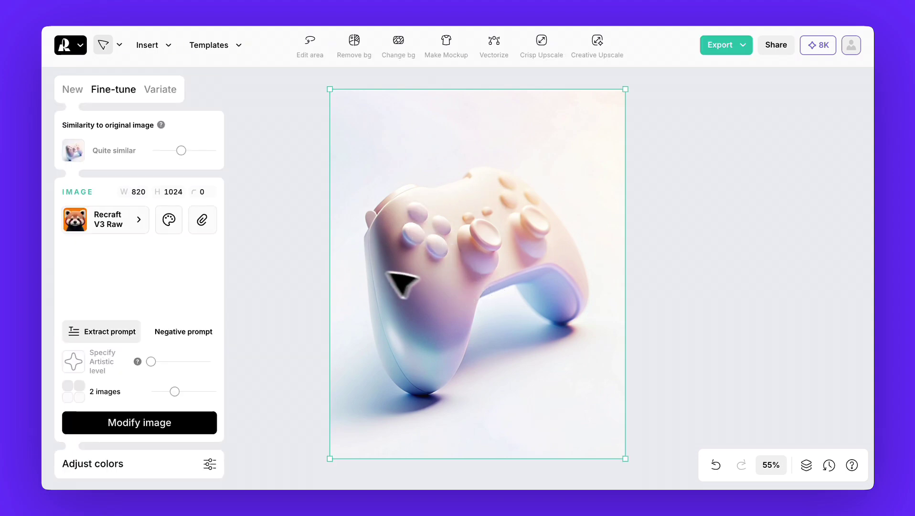
click(203, 221)
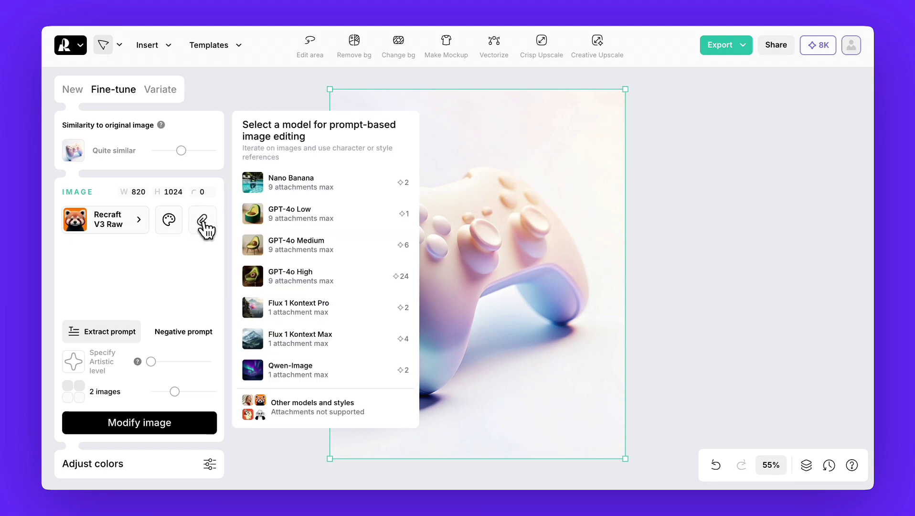
click(294, 188)
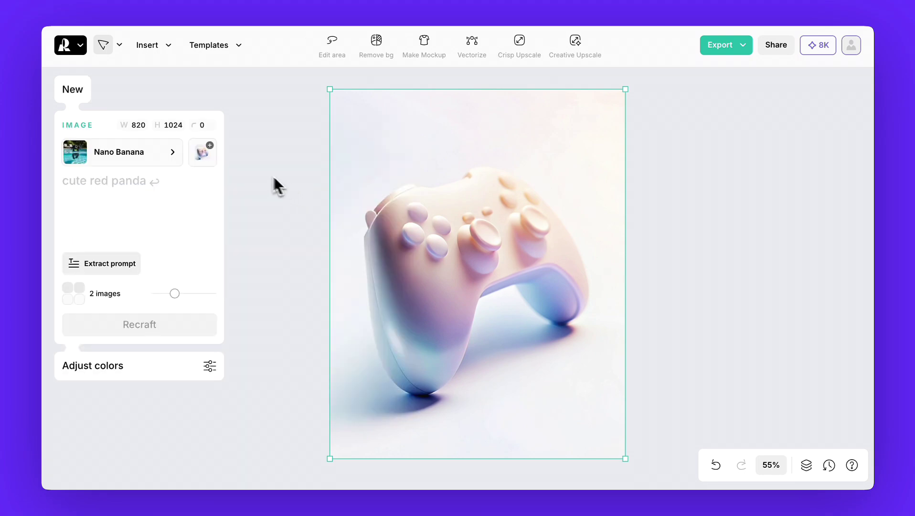
click(211, 151)
click(320, 212)
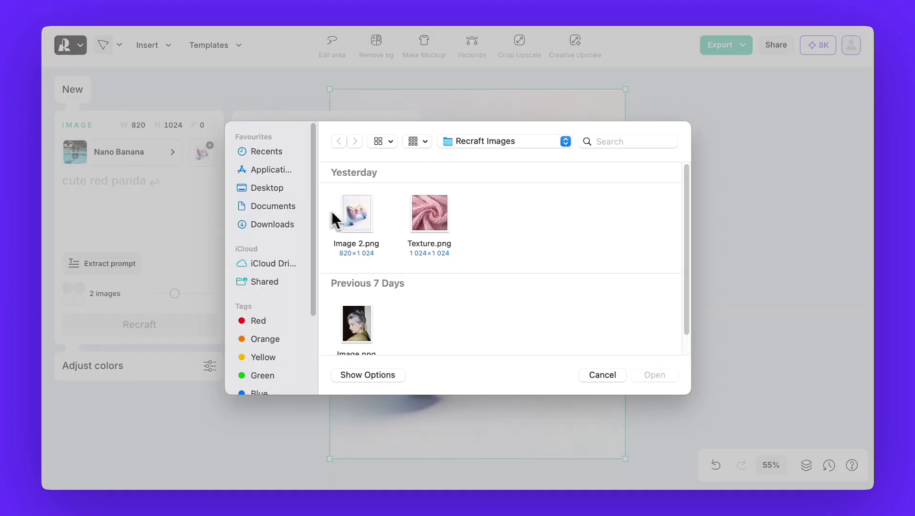
double_click(423, 216)
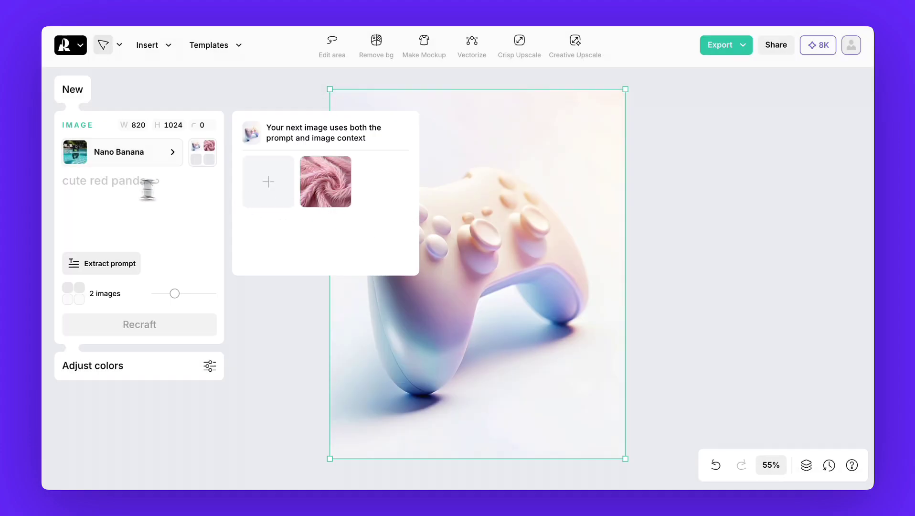
Step: Generate with 'Keep the main object the same, but transfer the texture from the second image onto it'
click(78, 182)
text(Keep the main object the sa)
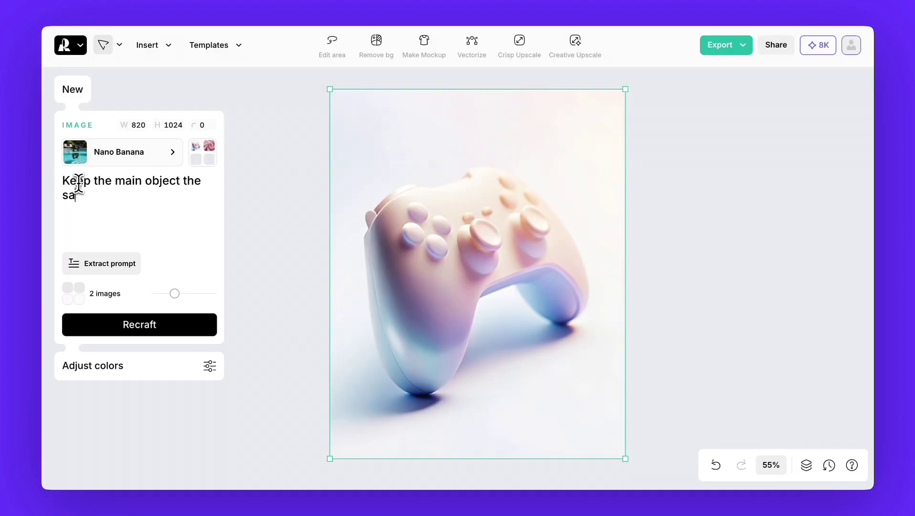
text(me, but transfer the texture from the second image onto it, without changing its shape, buttons, or details.)
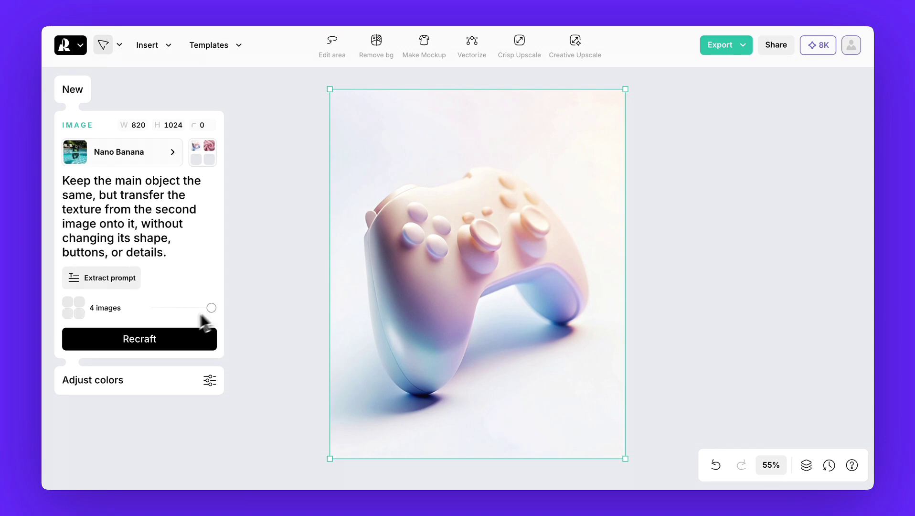
click(147, 342)
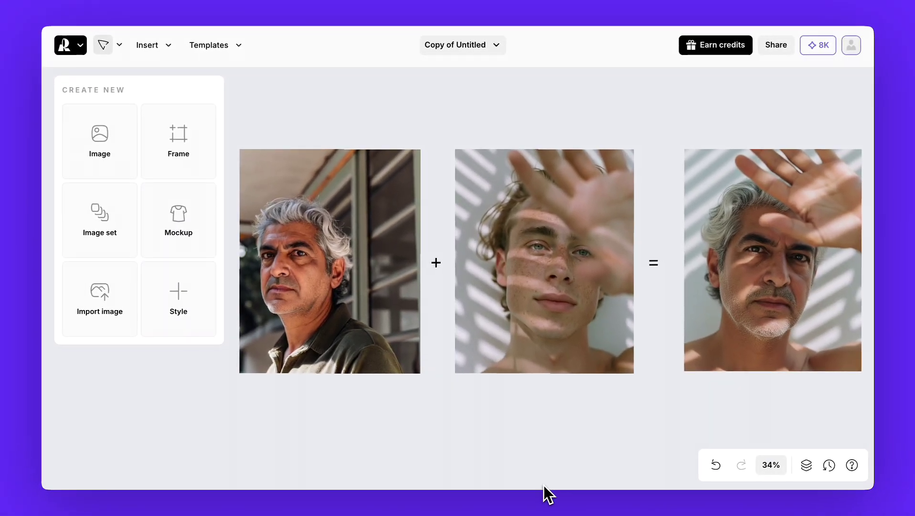
Step: Zoom in on the grey-haired man's portrait and the striped-shadow portrait
scroll(544, 485, up, 3)
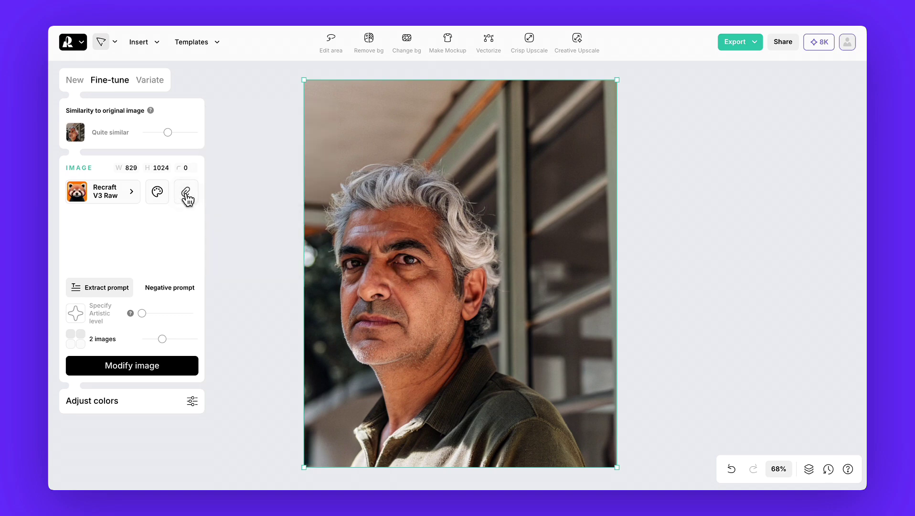
Step: With Nano Banana and Image 2 as reference, transfer the man's face into the second portrait's pose
click(186, 193)
click(271, 160)
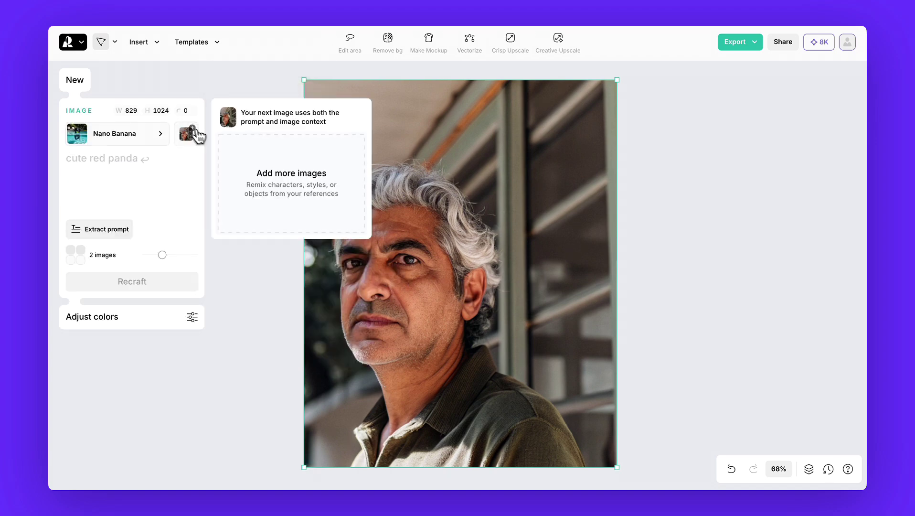
click(292, 174)
double_click(370, 222)
click(73, 158)
text(Transfer th)
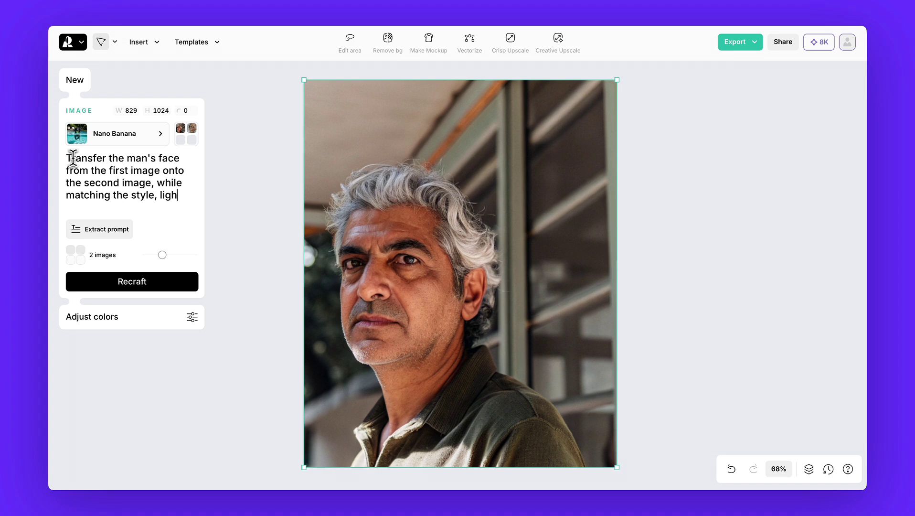
text(ting, and pose of the second image.)
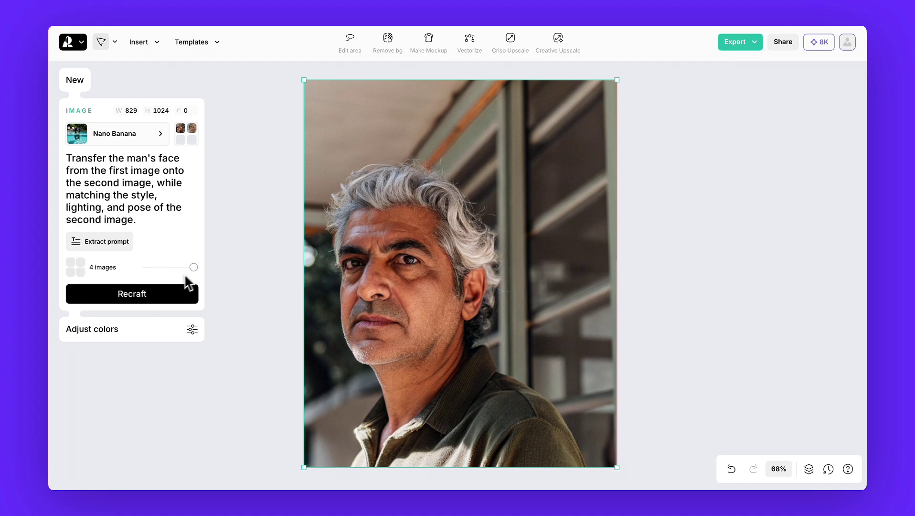
click(136, 295)
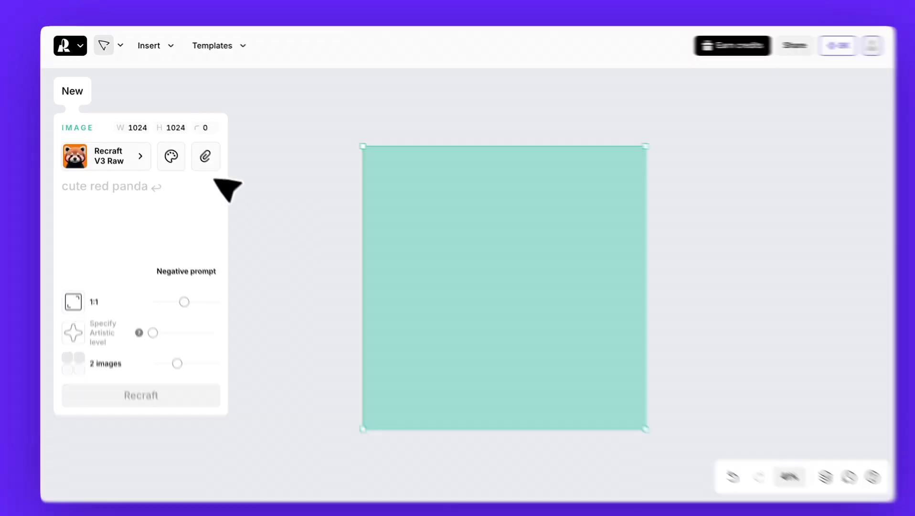
Step: Pick Nano Banana in the model list and zoom out to 16% to show all three edits
click(210, 165)
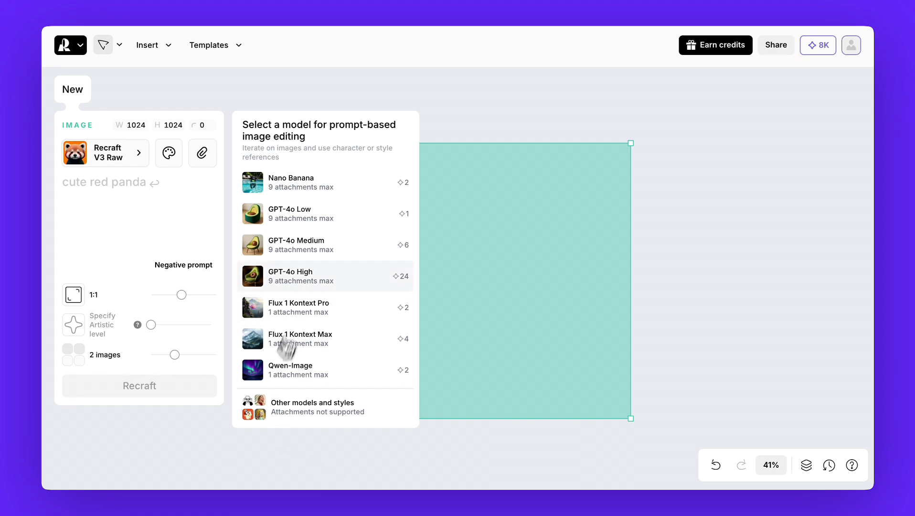
click(325, 187)
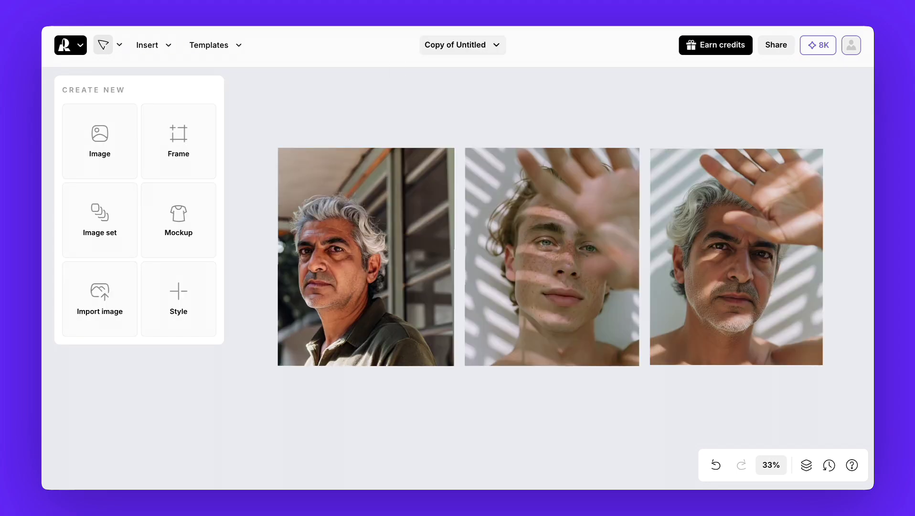
key(shift+1)
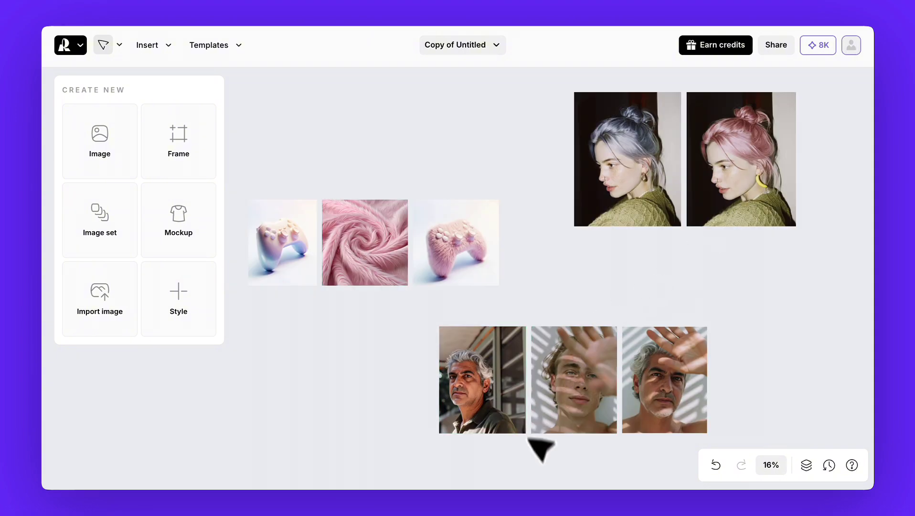